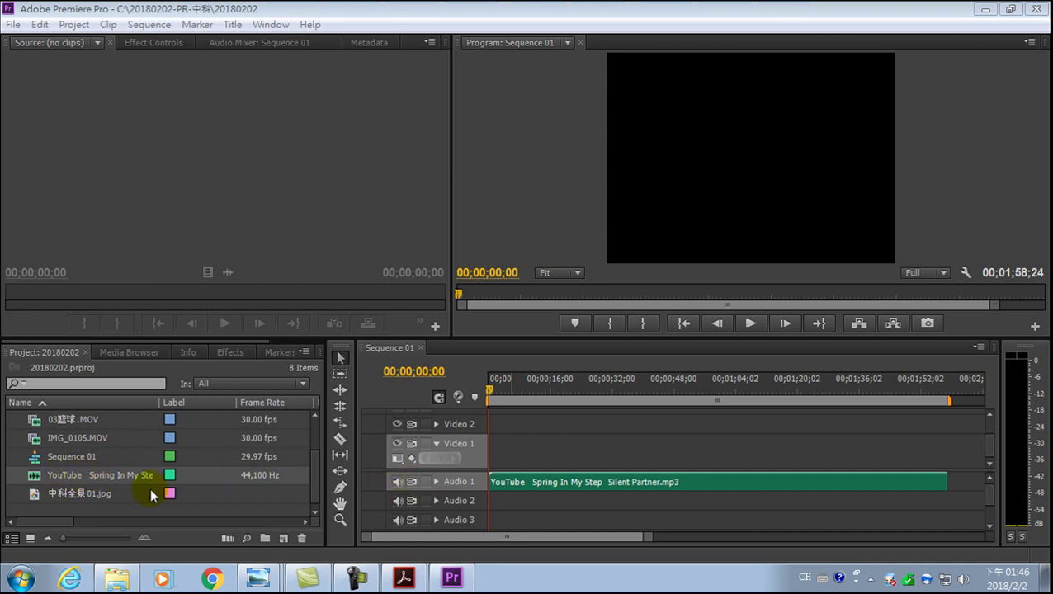
# Step: Select 中科全景01.jpg in the Project panel
pyautogui.click(64, 490)
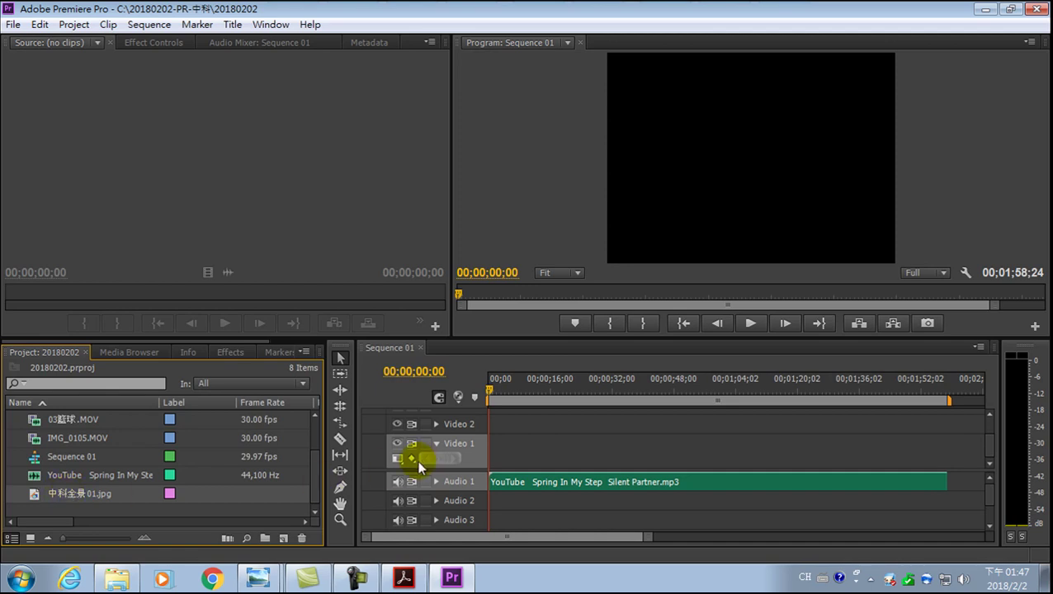
# Step: Put 中科全景01.jpg at the start of Video 1, above the music on Audio 1
pyautogui.moveTo(82, 490); pyautogui.dragTo(492, 459)
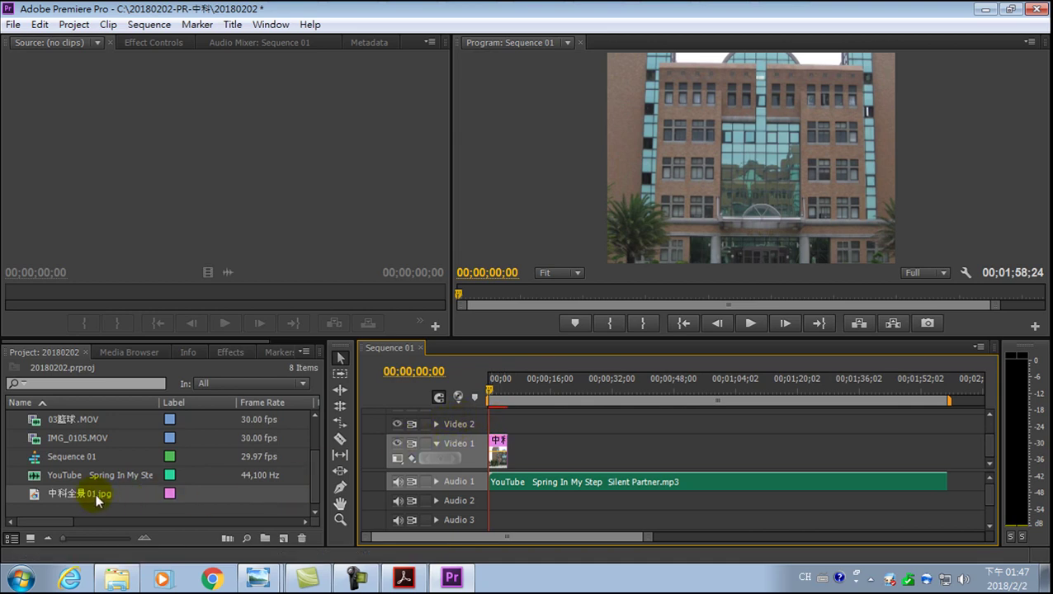
pyautogui.moveTo(99, 449); pyautogui.dragTo(521, 449)
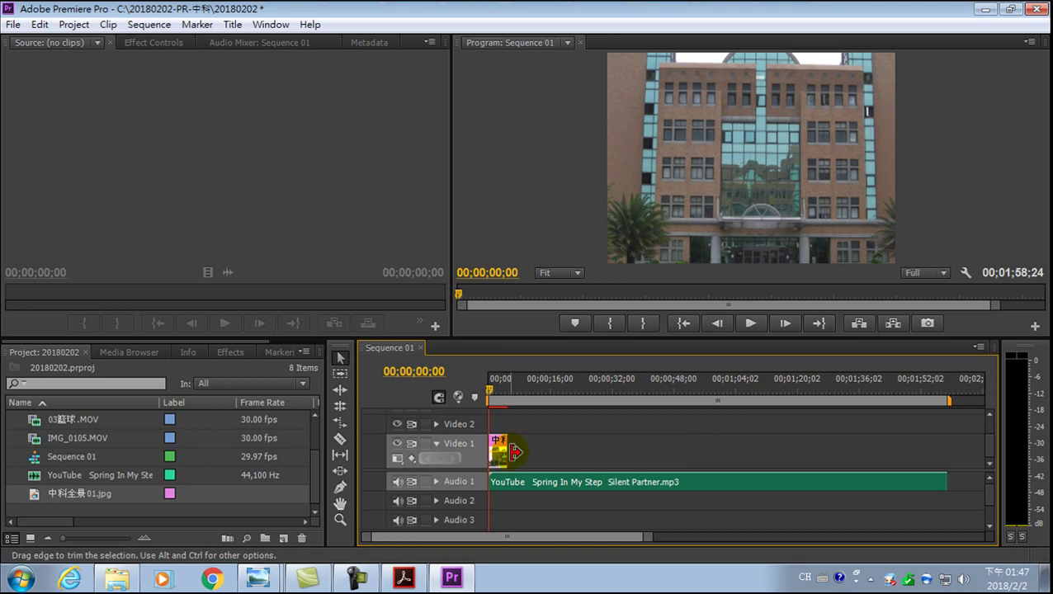
# Step: Preview the opening with music, lower the speaker volume, and park the playhead at 5 seconds
pyautogui.click(750, 324)
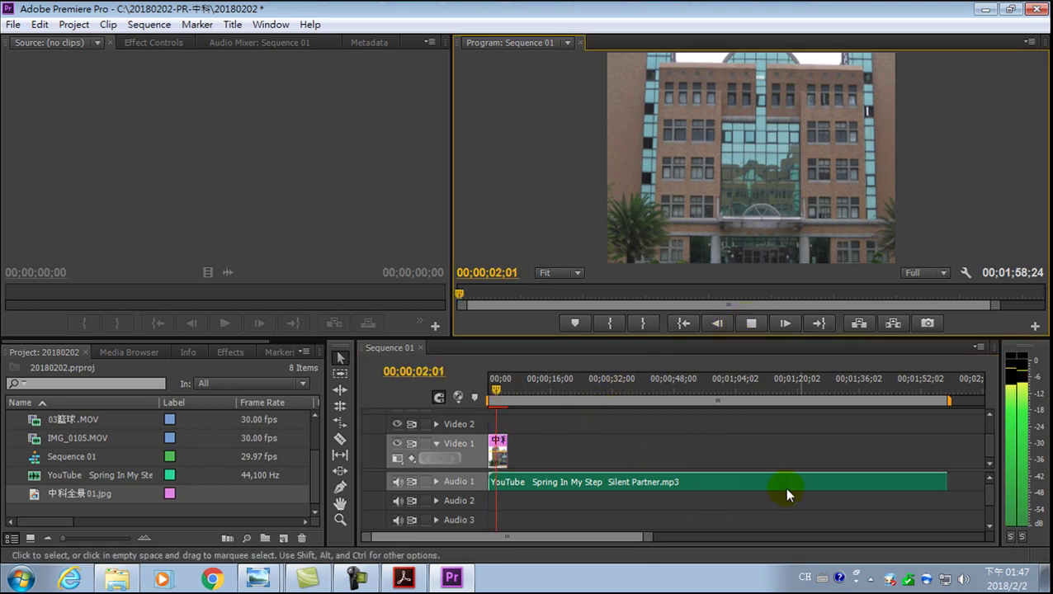
pyautogui.click(963, 579)
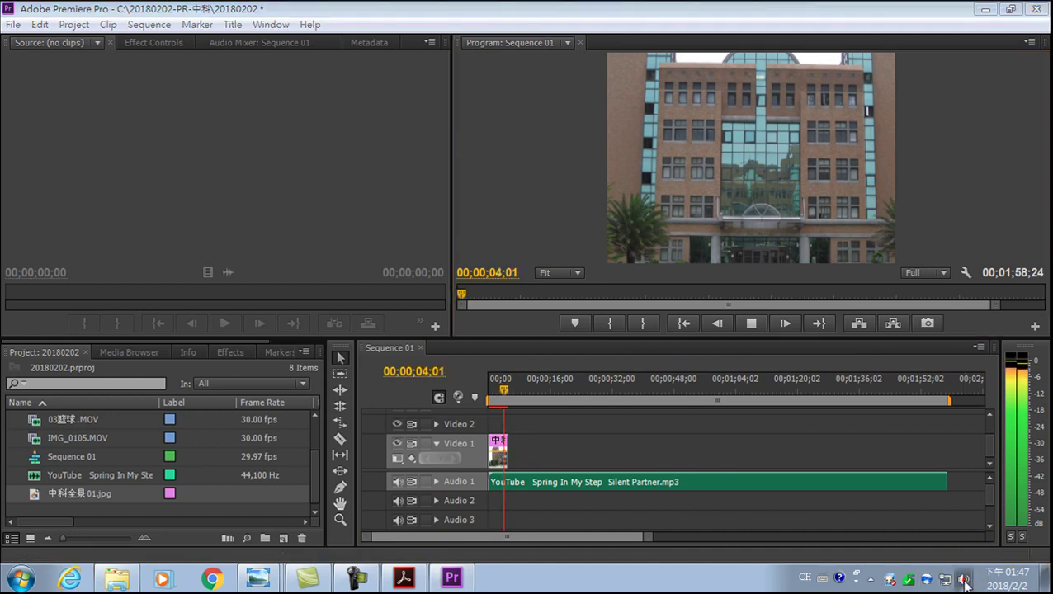
pyautogui.moveTo(956, 439); pyautogui.dragTo(959, 468)
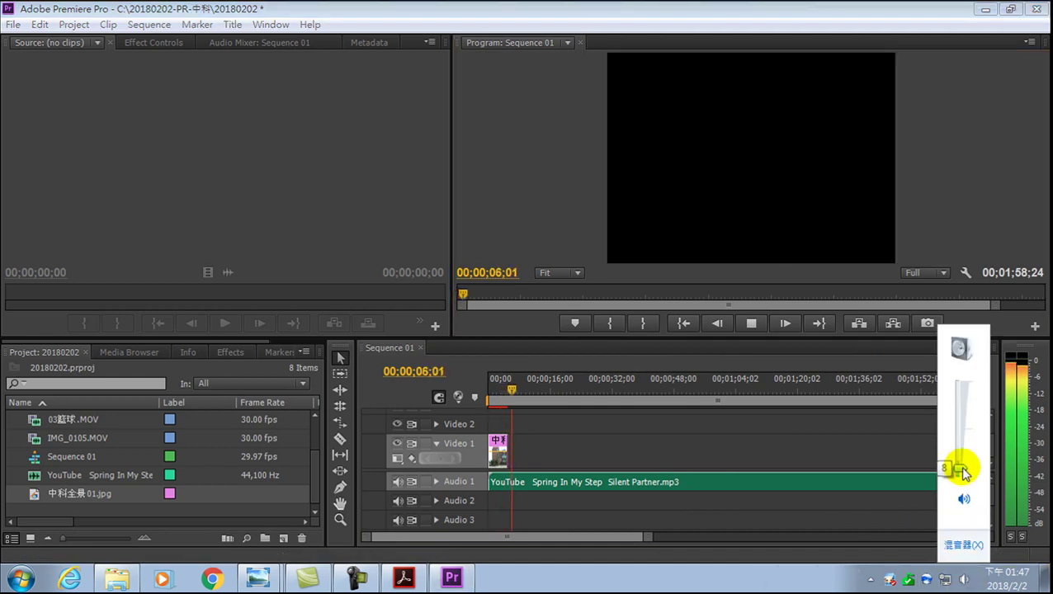
pyautogui.moveTo(517, 390); pyautogui.dragTo(507, 393)
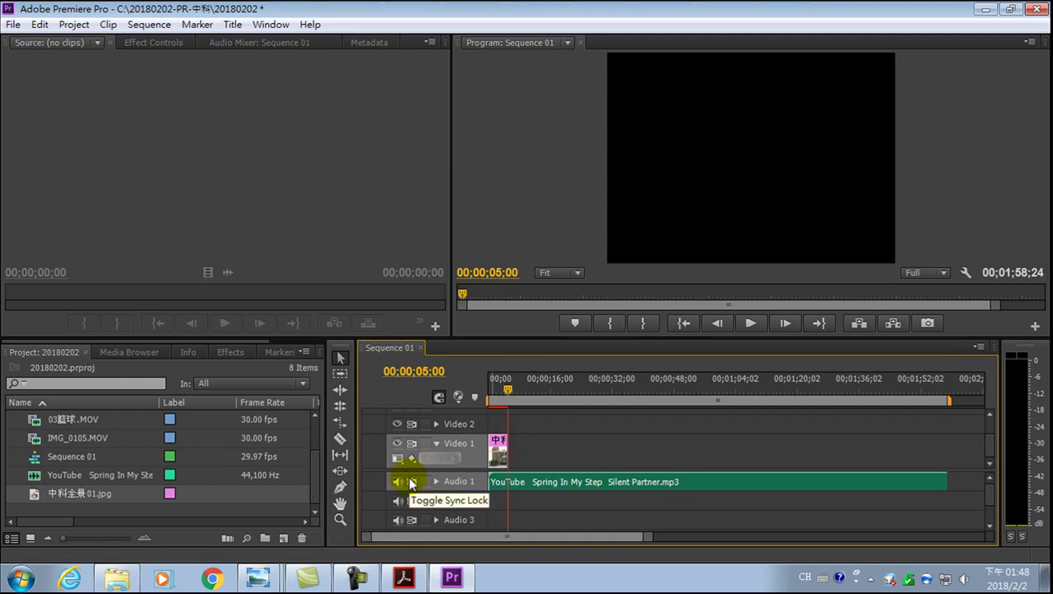
# Step: Set the Program monitor timecode to 00;00;10;00
pyautogui.click(496, 274)
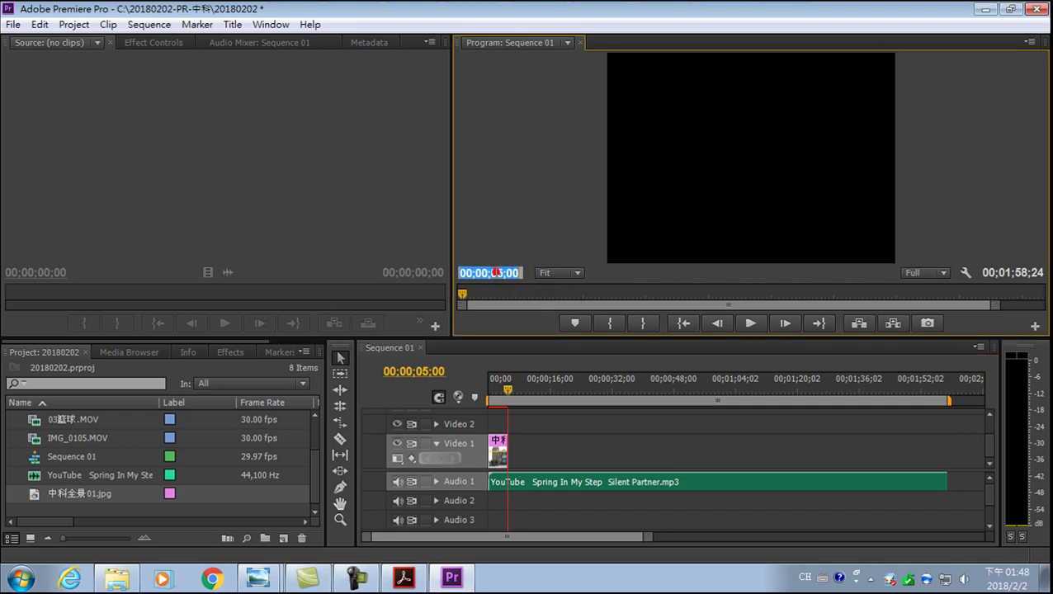
pyautogui.click(490, 273)
pyautogui.doubleClick(501, 273)
pyautogui.write('10')
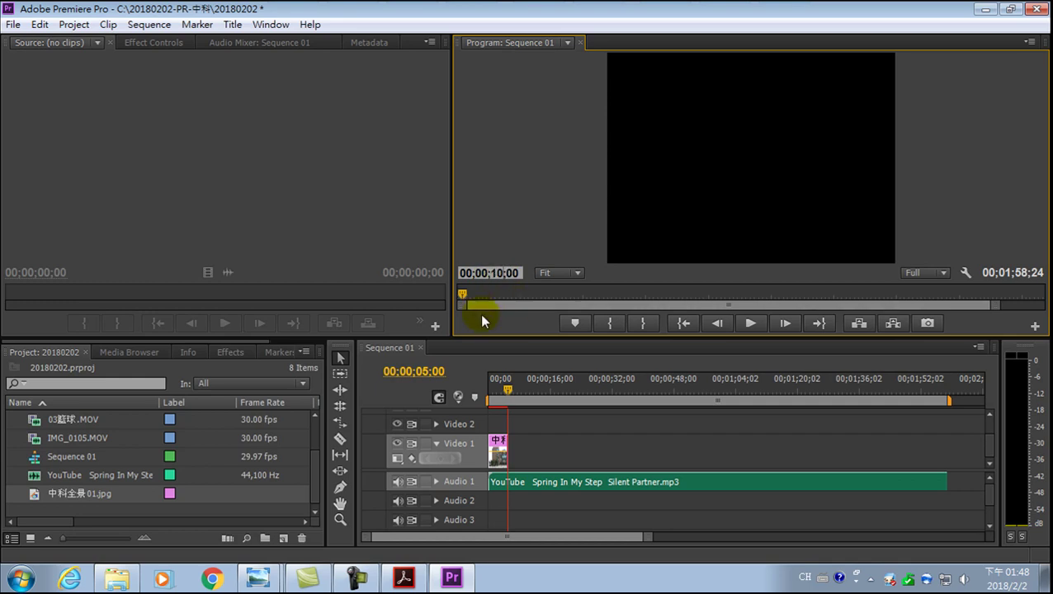
pyautogui.press('Return')
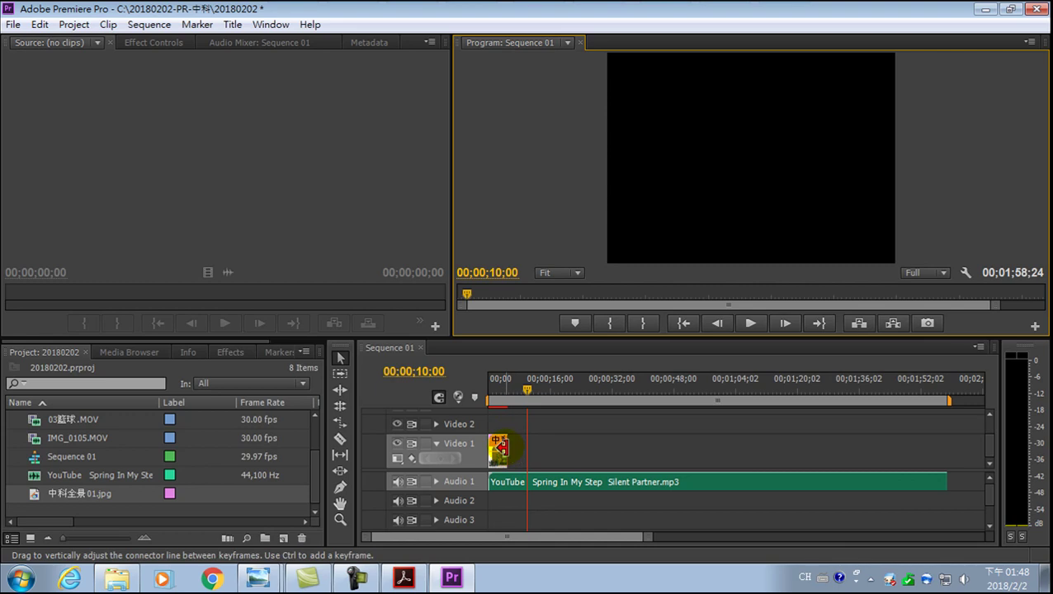
# Step: Stretch the photo clip's right edge on Video 1 out to the 10-second playhead
pyautogui.moveTo(499, 446); pyautogui.dragTo(526, 458)
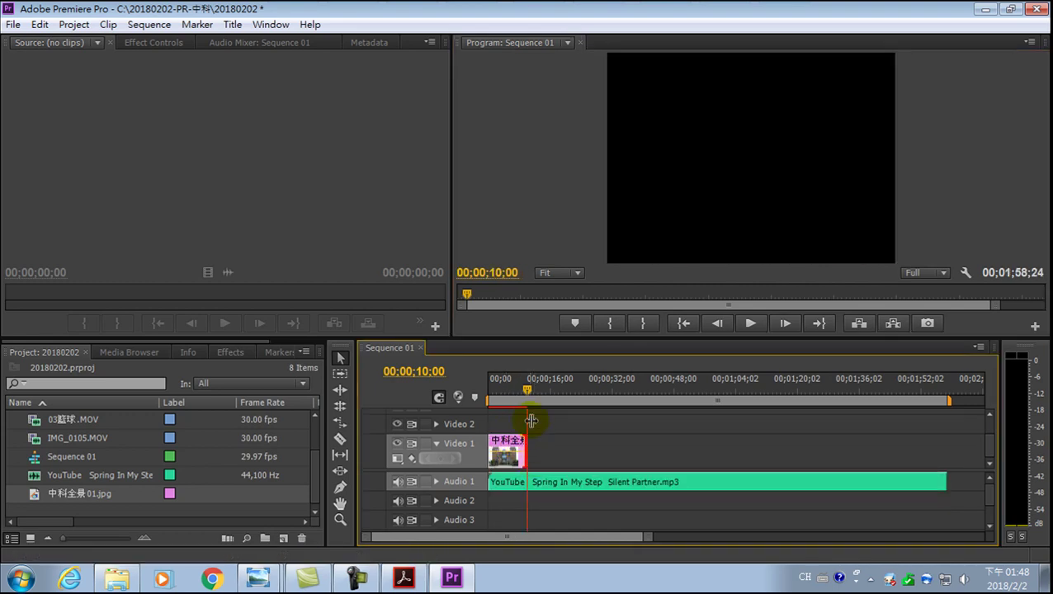
pyautogui.click(513, 454)
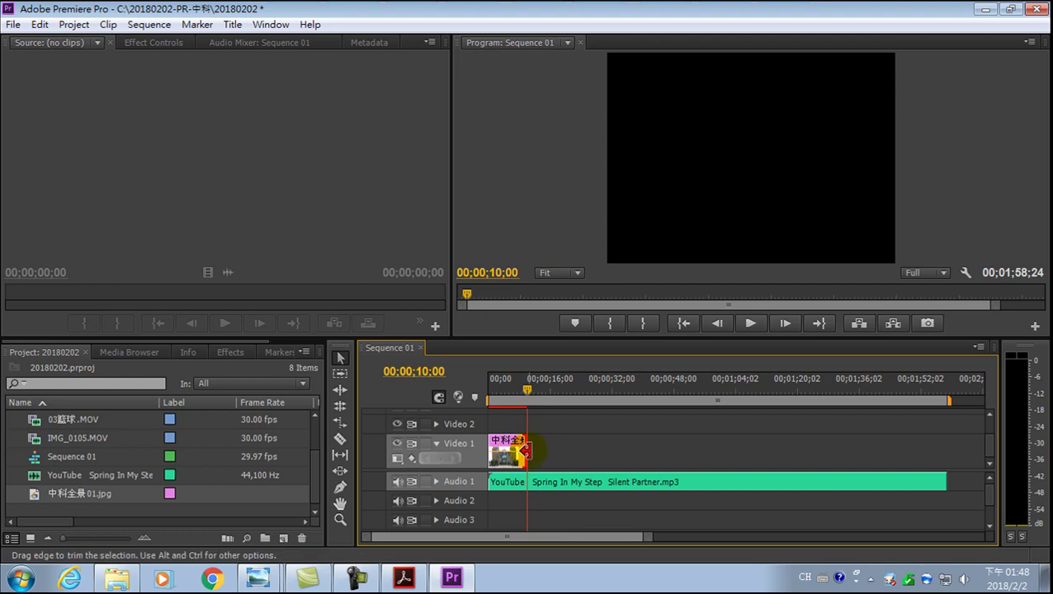
pyautogui.click(438, 483)
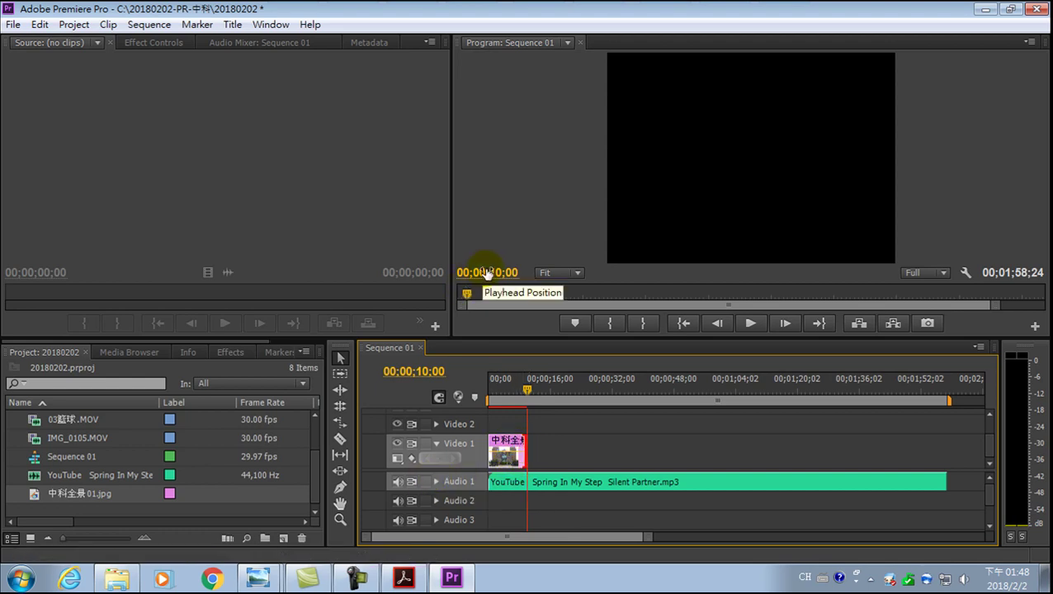
pyautogui.click(505, 455)
pyautogui.moveTo(505, 456)
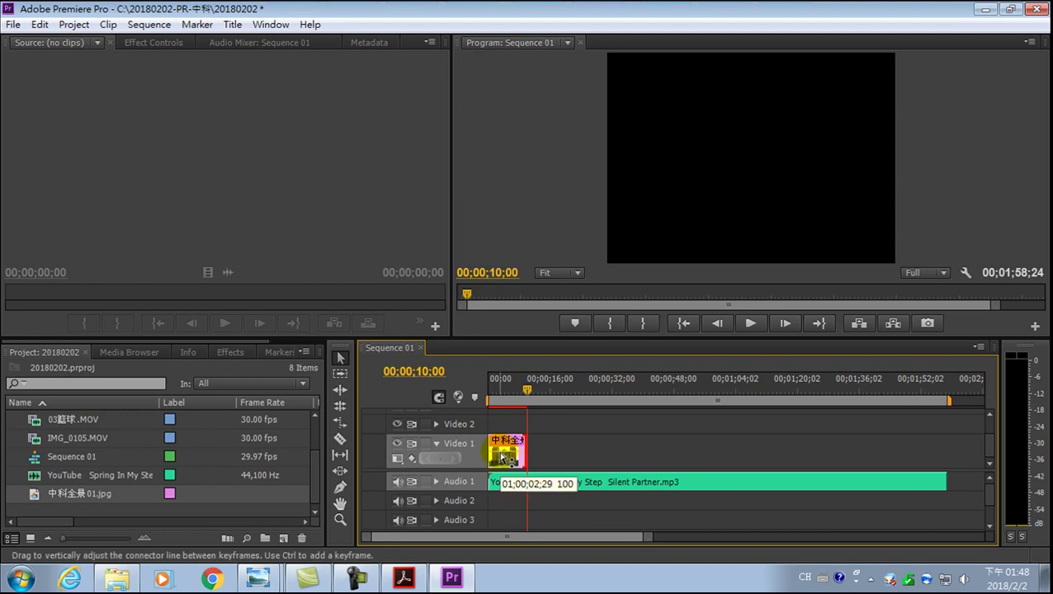
pyautogui.click(530, 390)
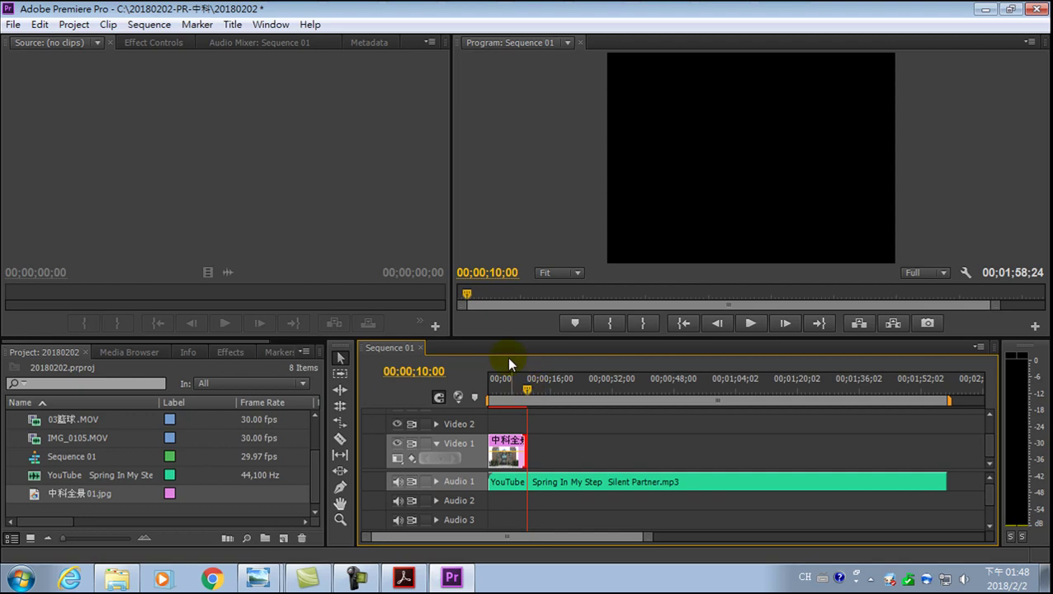
pyautogui.click(39, 24)
# Step: Undo the clip extension with Edit > Undo and move the playhead back to 00;00;04;24
pyautogui.moveTo(58, 41)
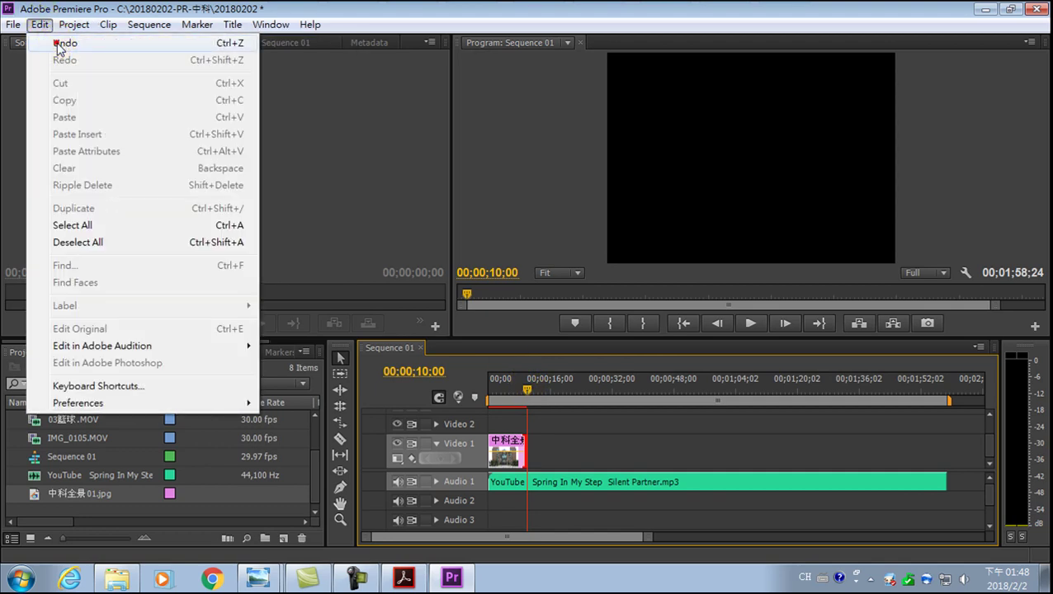
pyautogui.click(58, 40)
pyautogui.moveTo(528, 392); pyautogui.dragTo(505, 391)
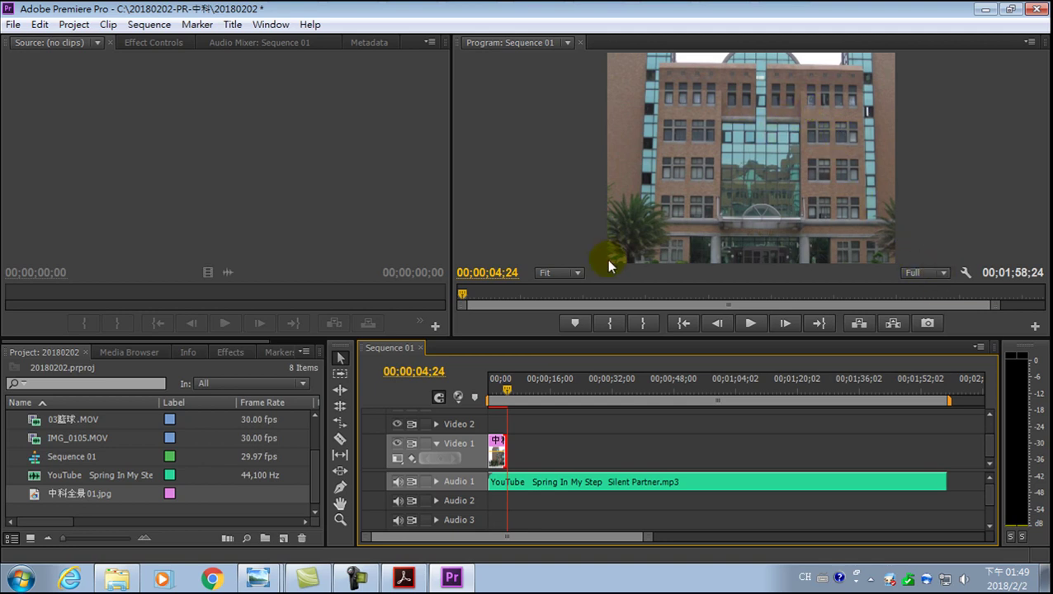
# Step: Set the Program monitor magnification to 25%
pyautogui.click(577, 272)
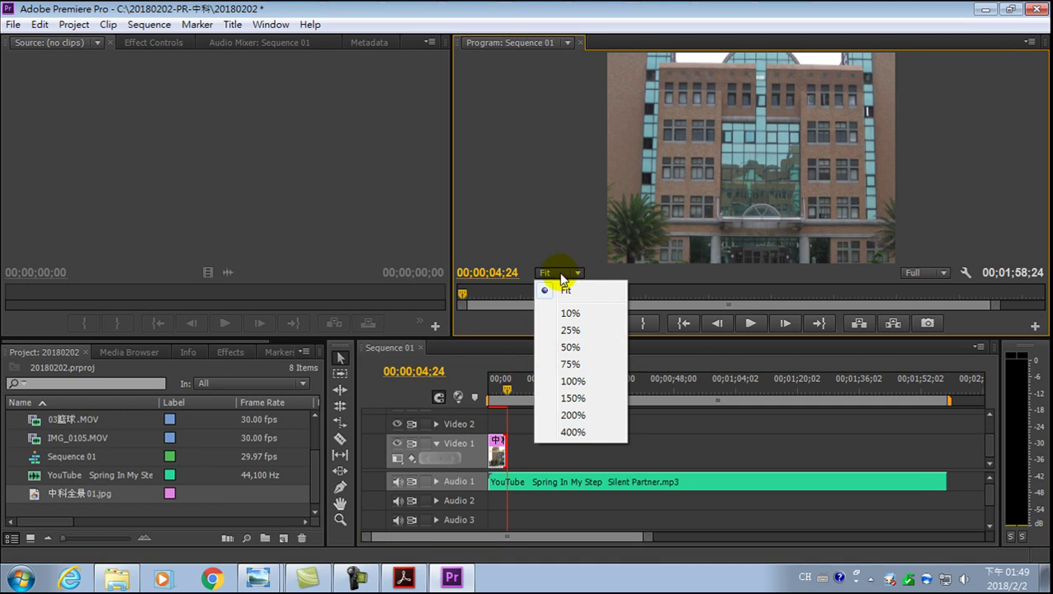
pyautogui.click(571, 347)
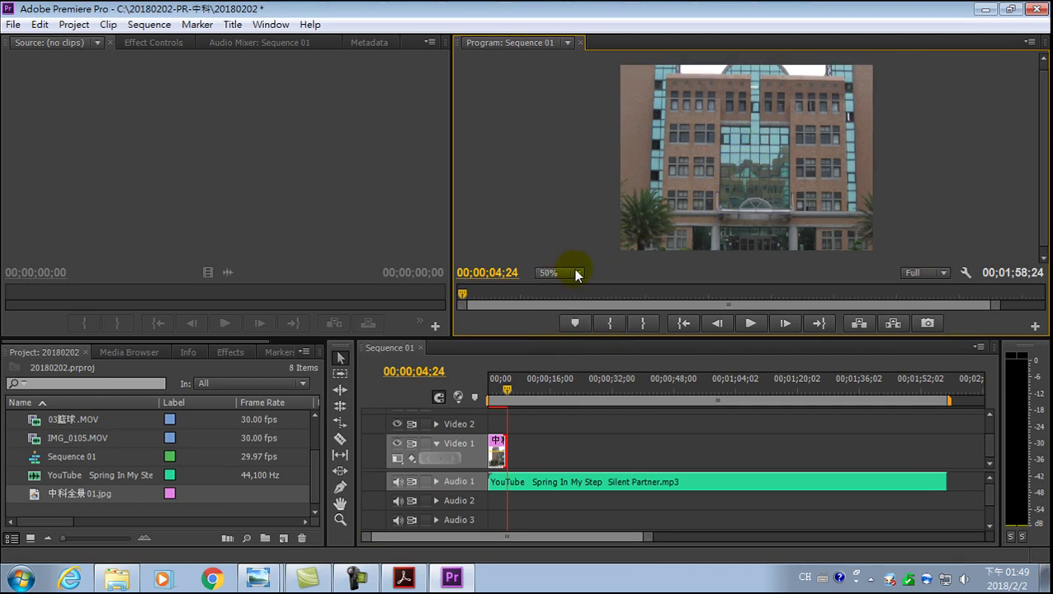
pyautogui.click(576, 271)
pyautogui.click(569, 331)
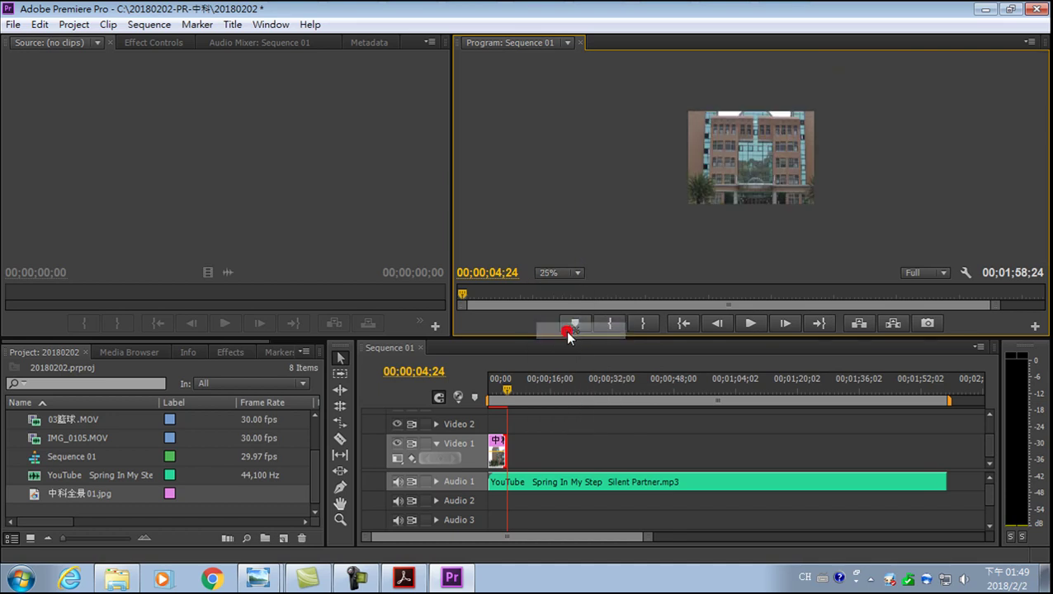
# Step: Move the building photo in the frame and resize it from its corner handles
pyautogui.click(731, 152)
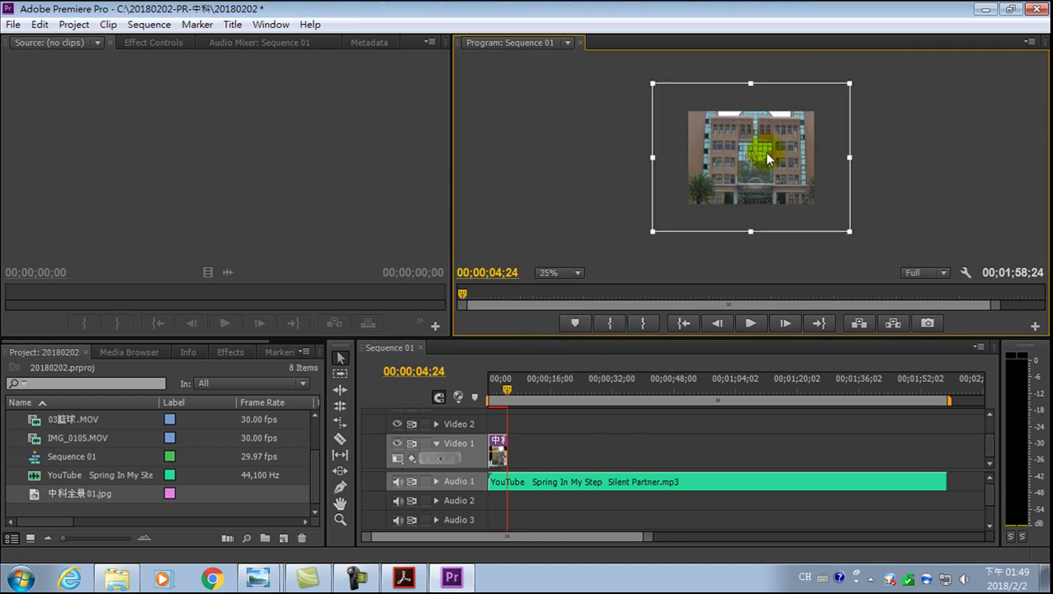
pyautogui.moveTo(733, 156); pyautogui.dragTo(774, 163)
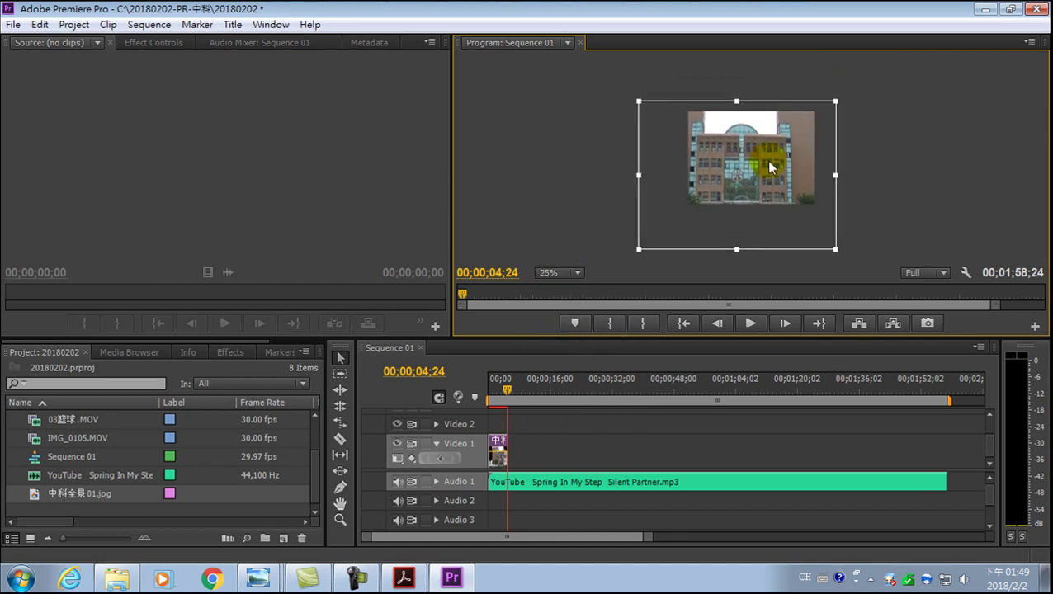
pyautogui.moveTo(774, 163); pyautogui.dragTo(785, 150)
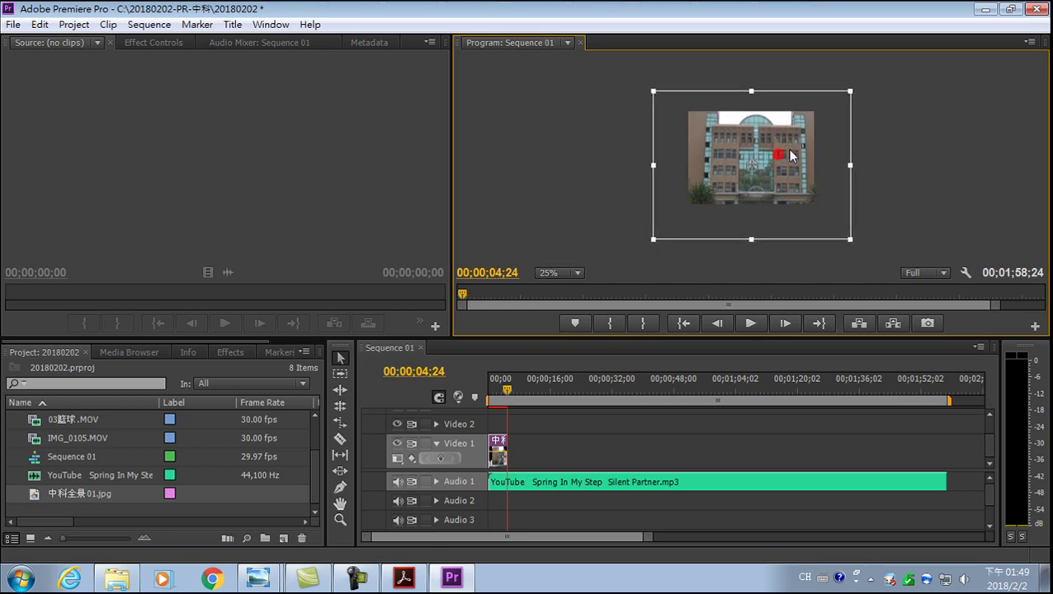
pyautogui.moveTo(845, 89); pyautogui.dragTo(799, 112)
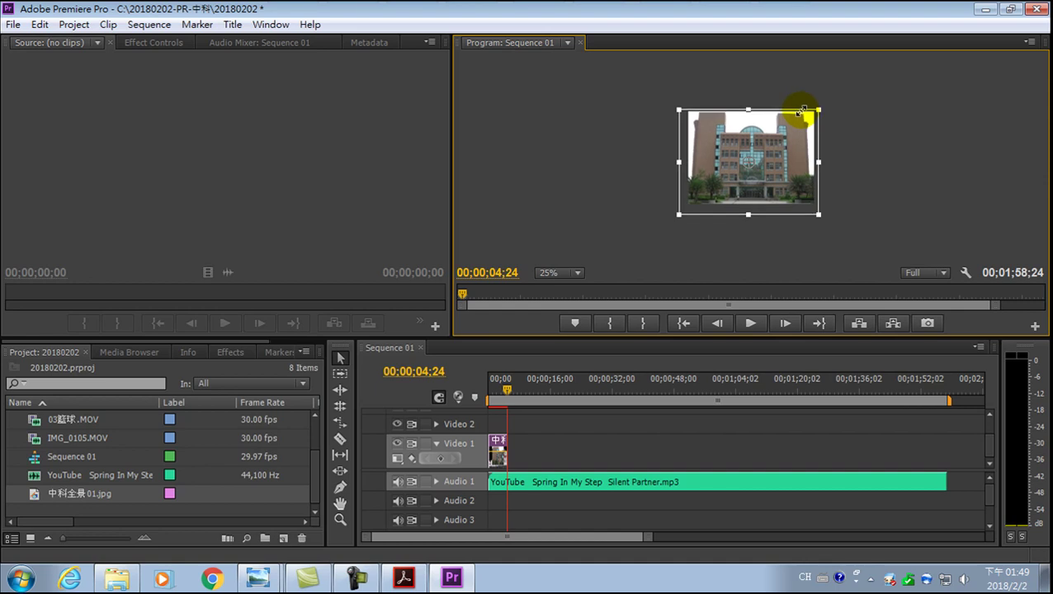
pyautogui.moveTo(789, 151); pyautogui.dragTo(793, 151)
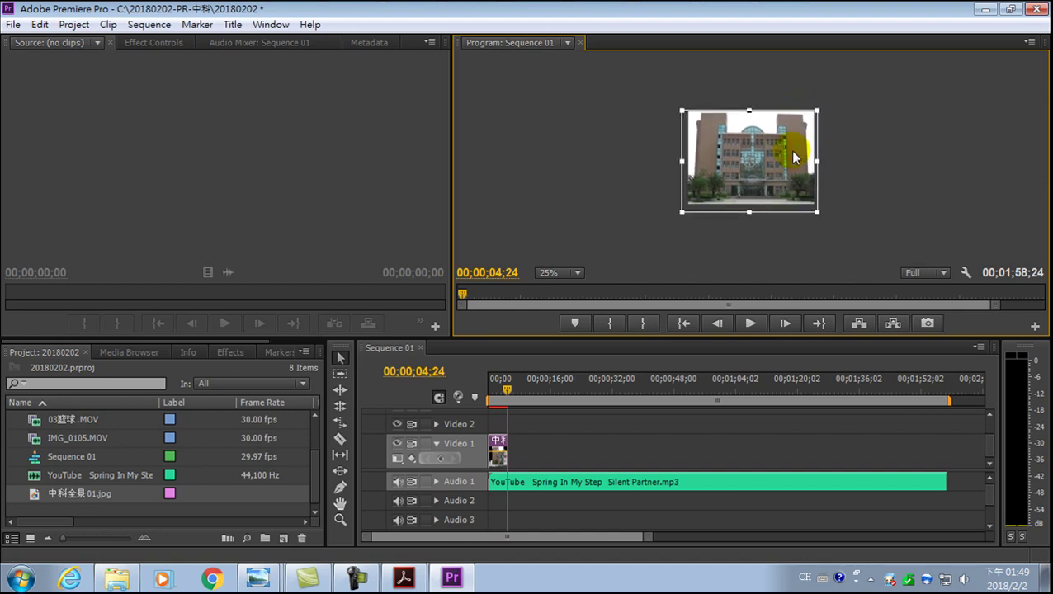
pyautogui.moveTo(682, 215); pyautogui.dragTo(692, 208)
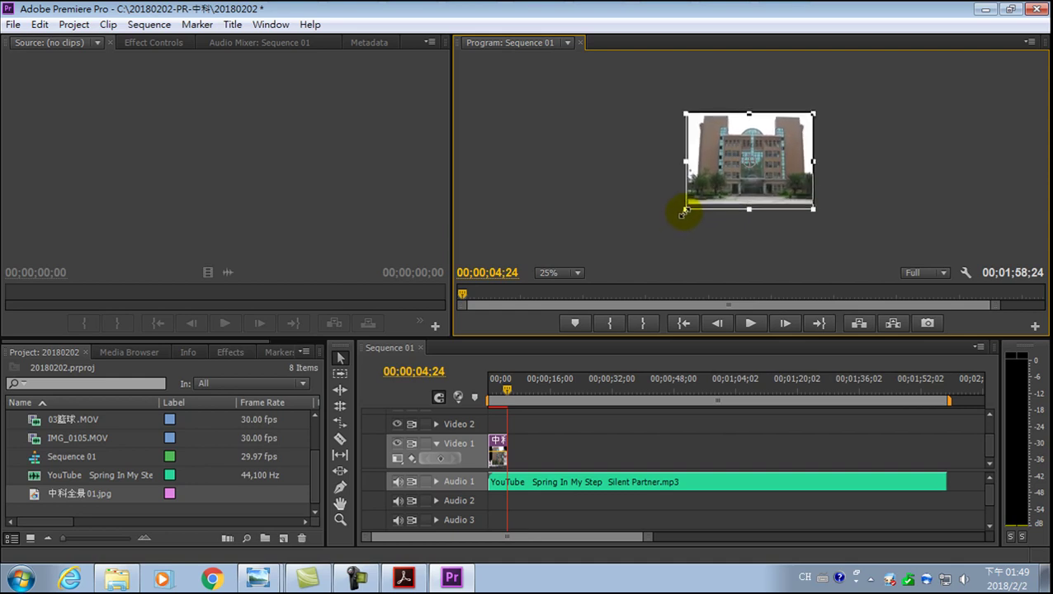
pyautogui.moveTo(693, 208); pyautogui.dragTo(688, 207)
# Step: Fine-tune the photo's position and size until it fills the sequence frame
pyautogui.click(750, 176)
pyautogui.moveTo(750, 175); pyautogui.dragTo(748, 171)
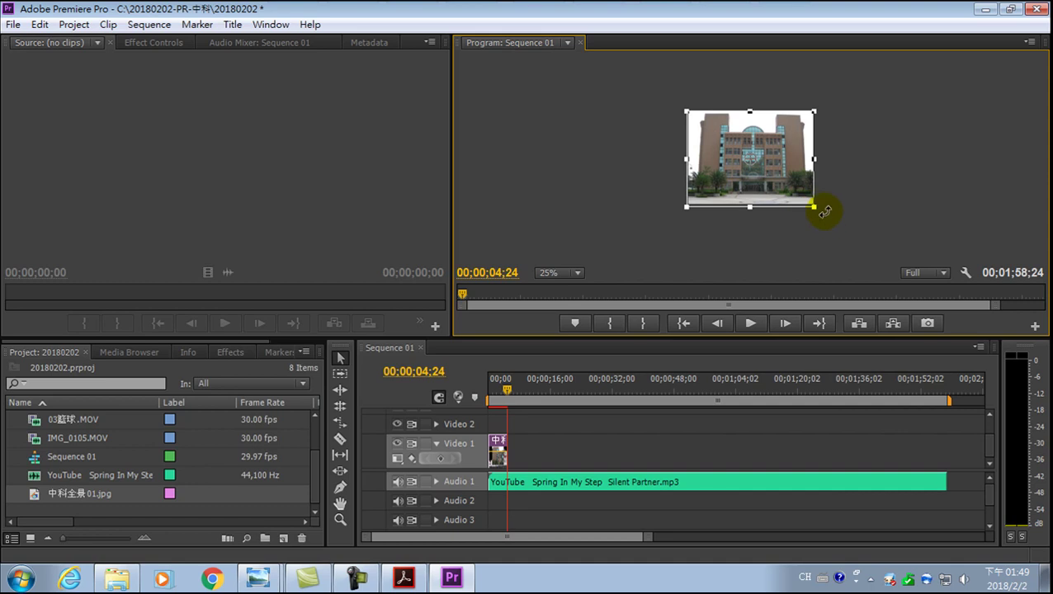
pyautogui.moveTo(815, 206); pyautogui.dragTo(819, 210)
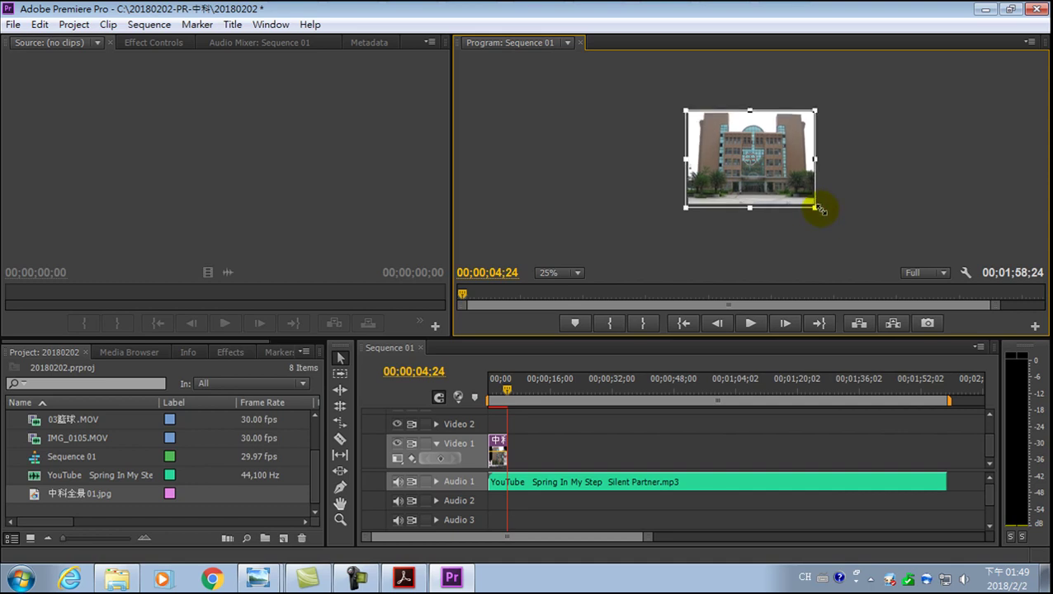
pyautogui.click(876, 188)
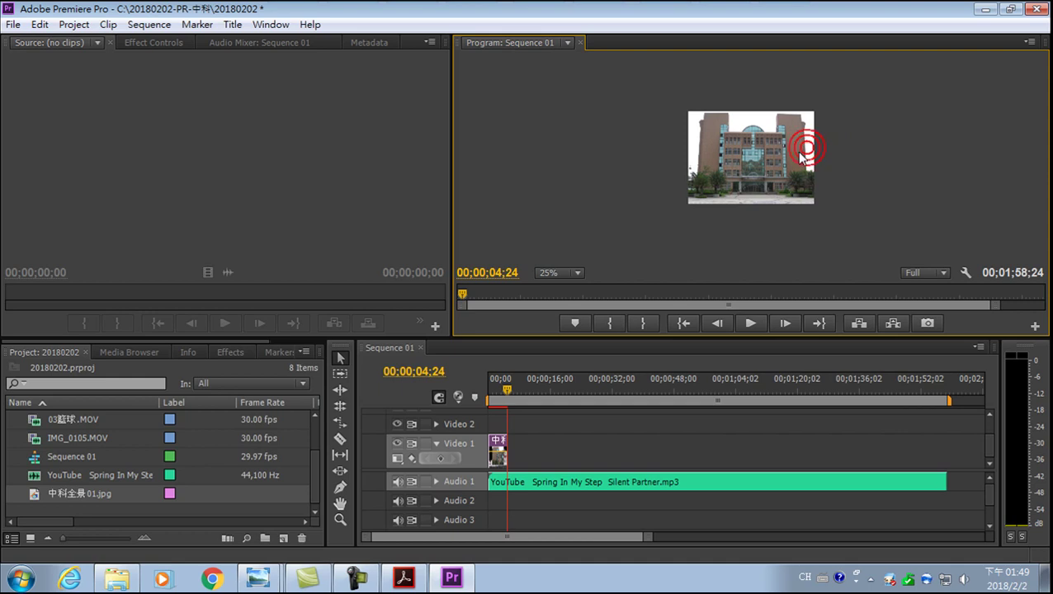
pyautogui.click(757, 144)
pyautogui.moveTo(772, 161)
pyautogui.mouseDown()
pyautogui.moveTo(759, 165)
pyautogui.moveTo(791, 141)
pyautogui.mouseUp()
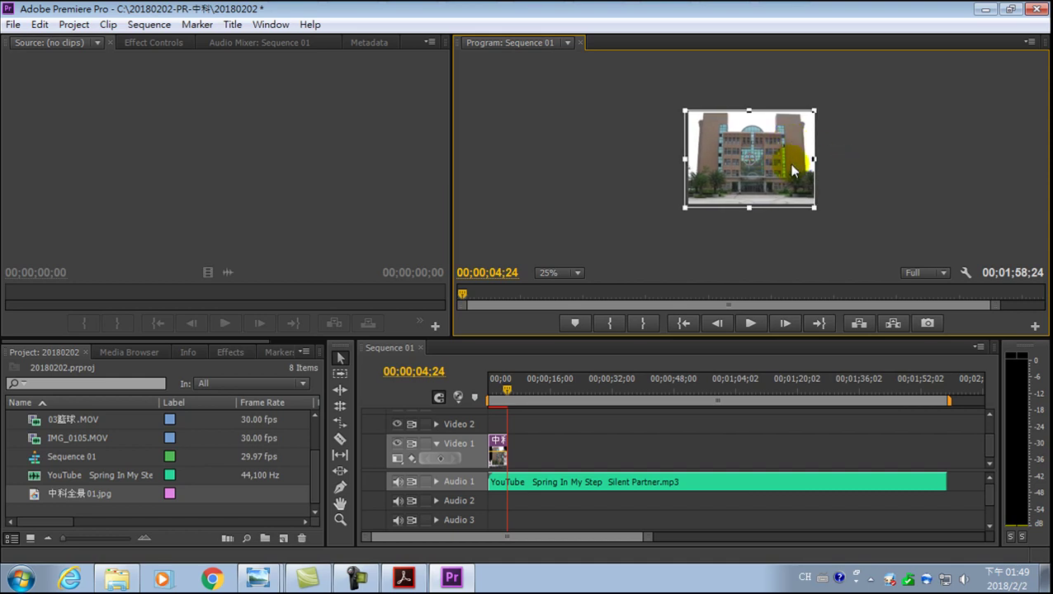
# Step: Set the preview to 50% and play the sequence from the start to check the photo
pyautogui.click(577, 273)
pyautogui.click(573, 345)
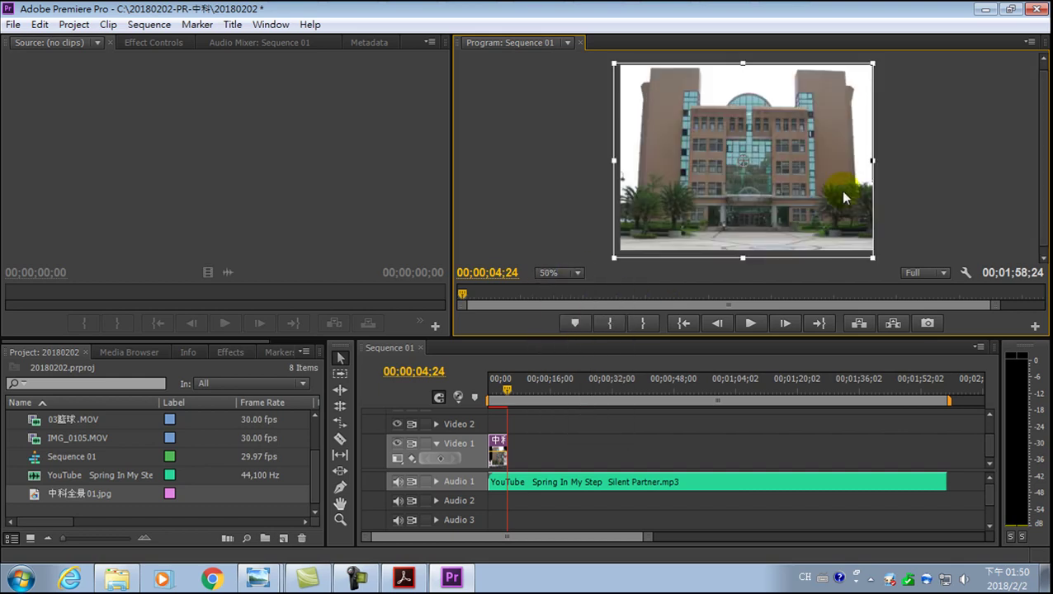
pyautogui.click(935, 139)
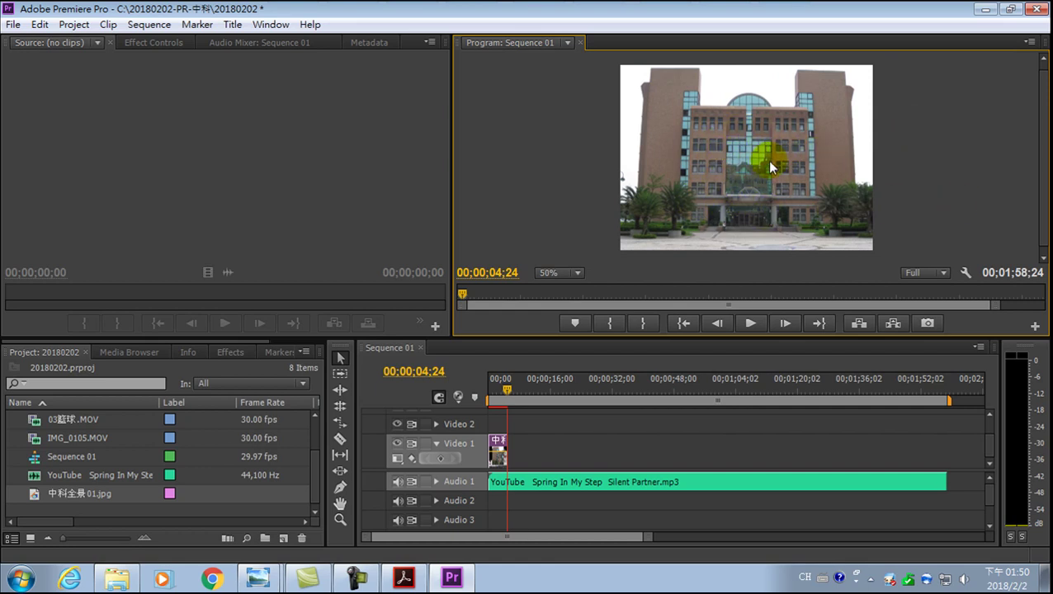
pyautogui.click(501, 394)
pyautogui.press('Home')
pyautogui.click(751, 323)
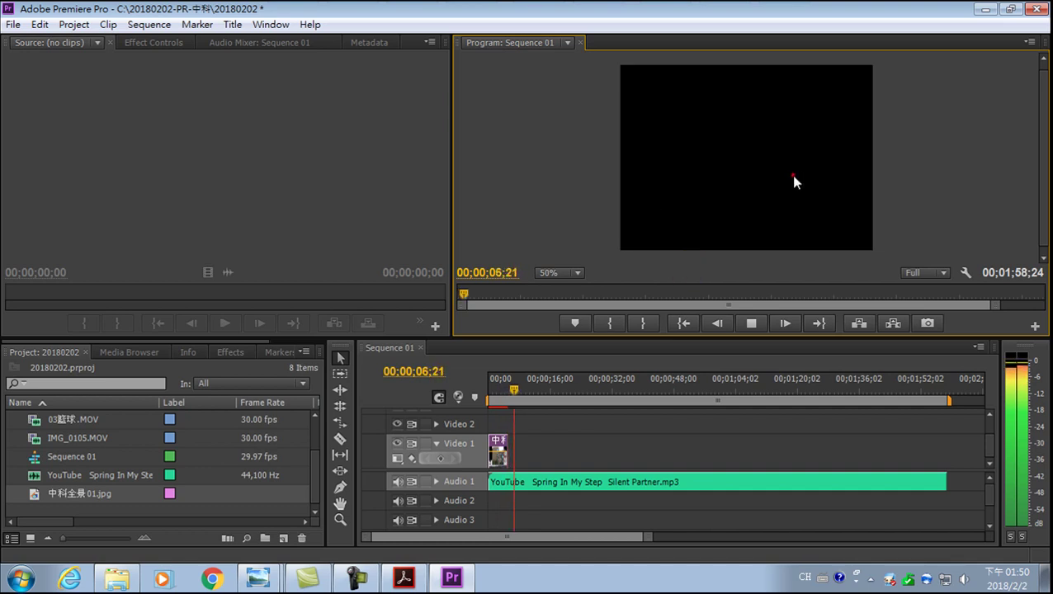
pyautogui.click(714, 325)
pyautogui.click(751, 323)
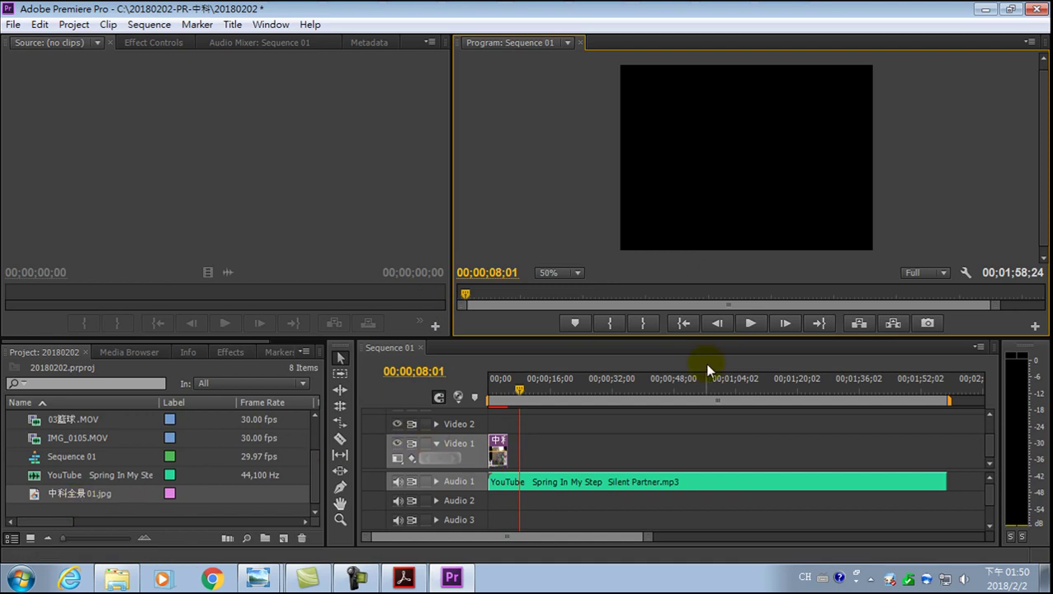
# Step: Save project 20180202 with File > Save
pyautogui.moveTo(293, 5)
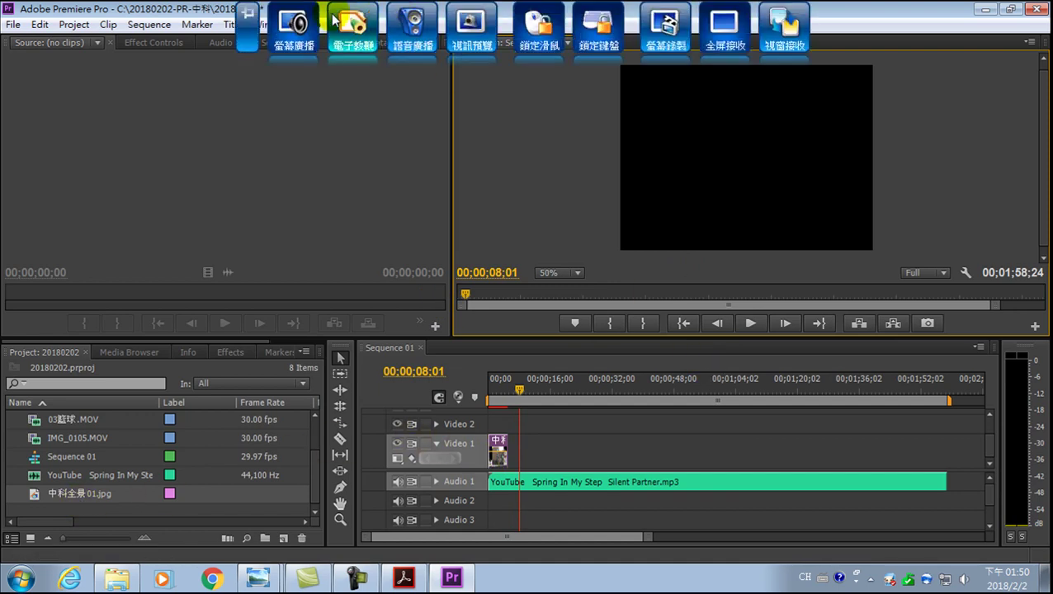
pyautogui.click(292, 25)
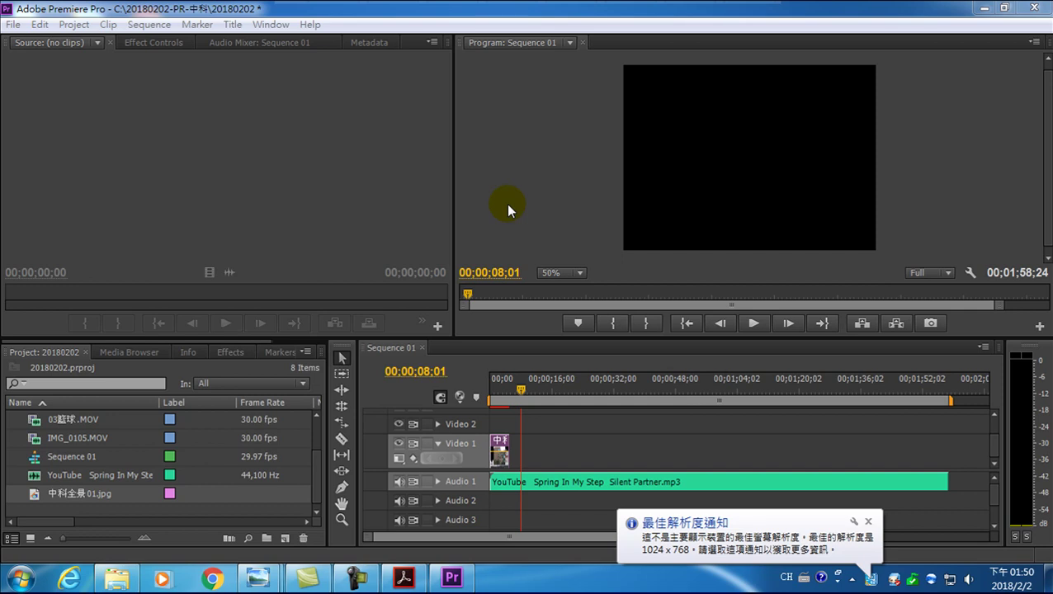
pyautogui.click(13, 24)
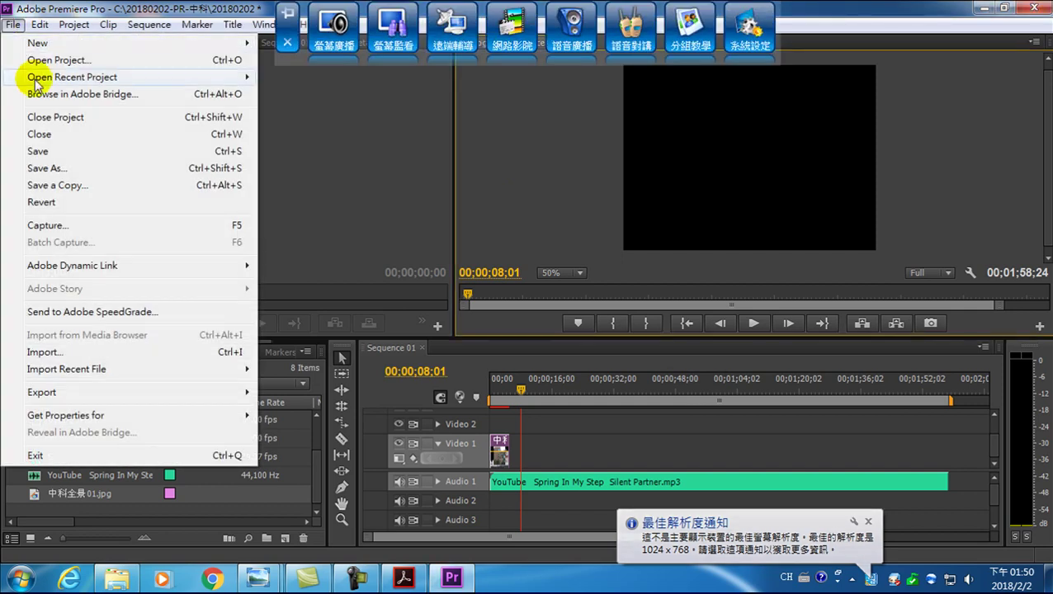
pyautogui.click(46, 153)
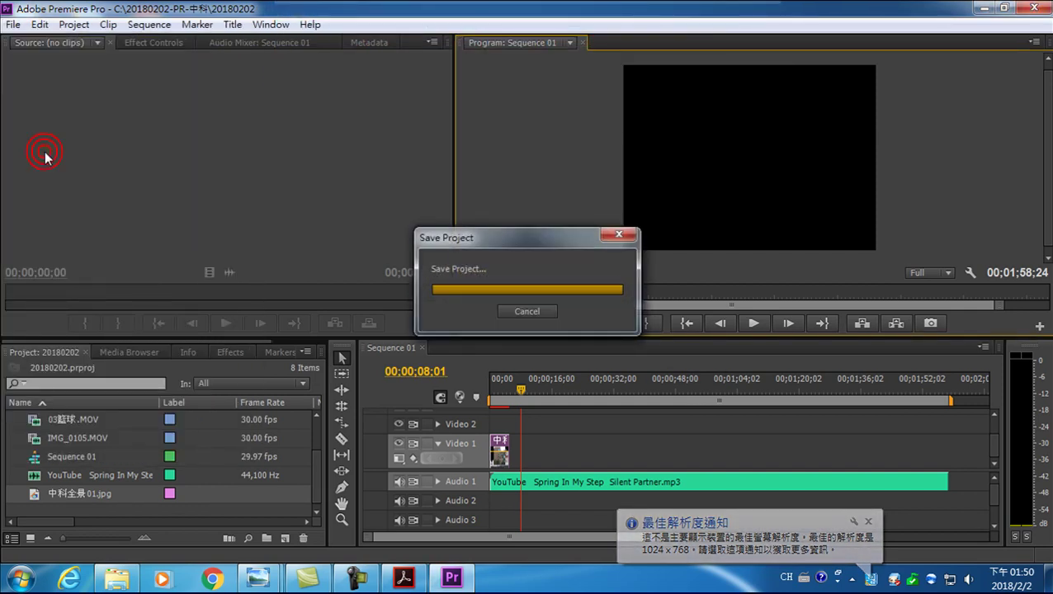